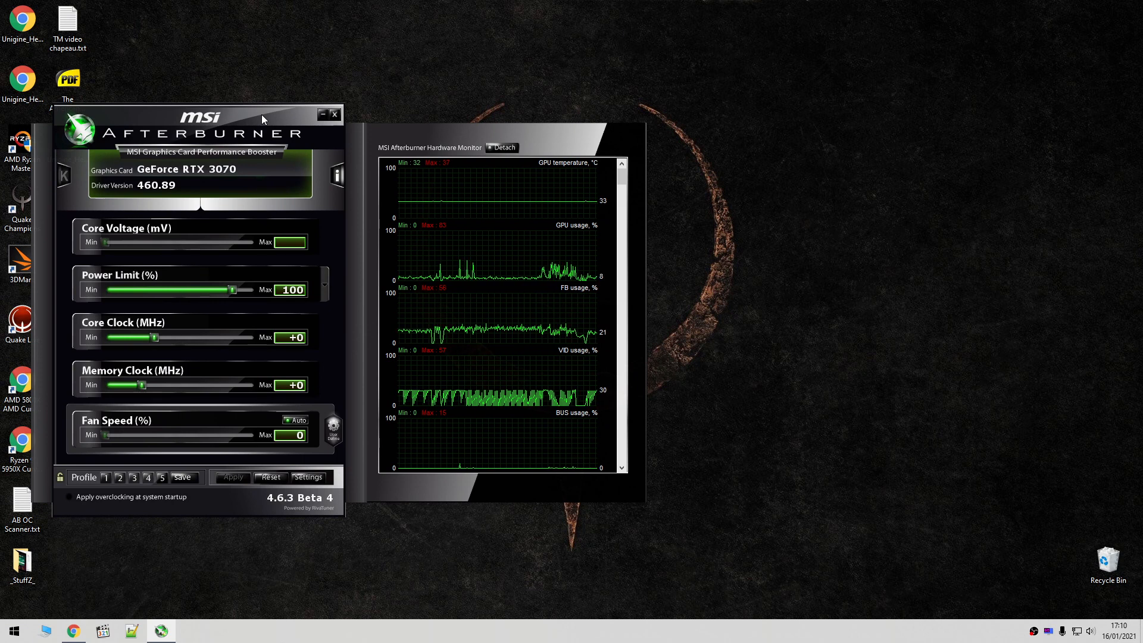
Open the voltage/frequency curve editor and move the main Afterburner window clear of it.
key("ctrl+f")
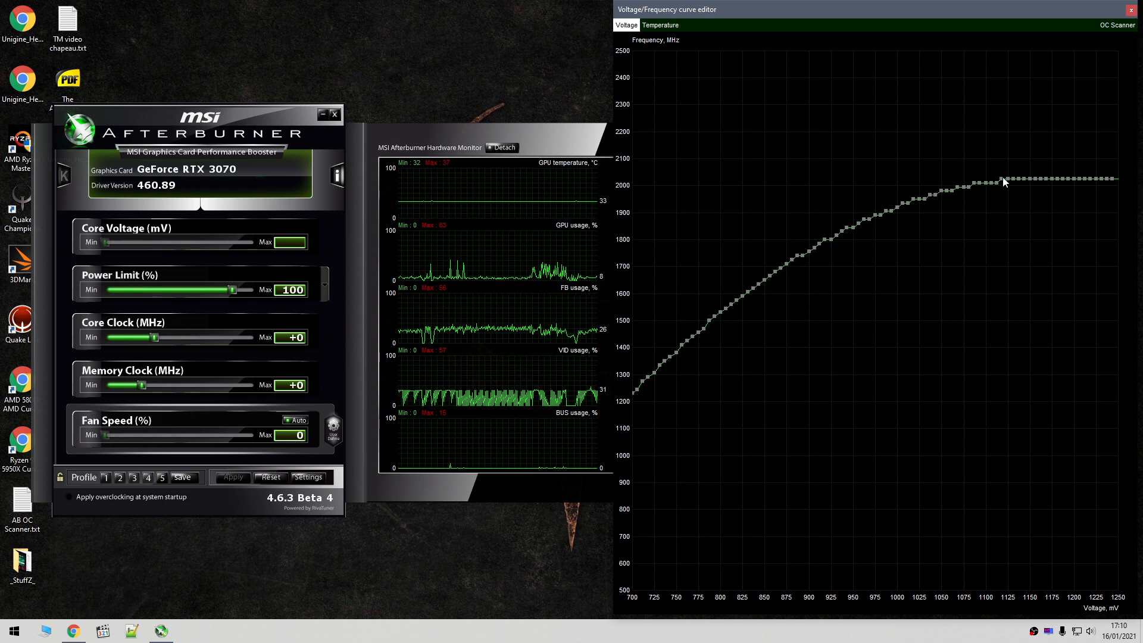
left_click_drag(263, 118, 239, 131)
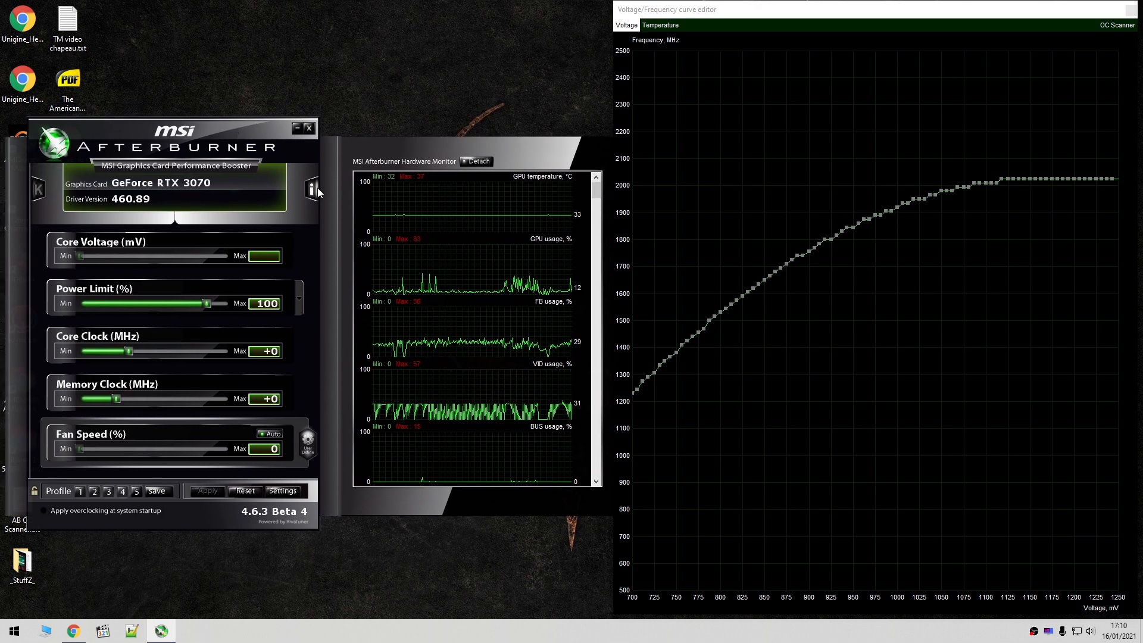
left_click(974, 13)
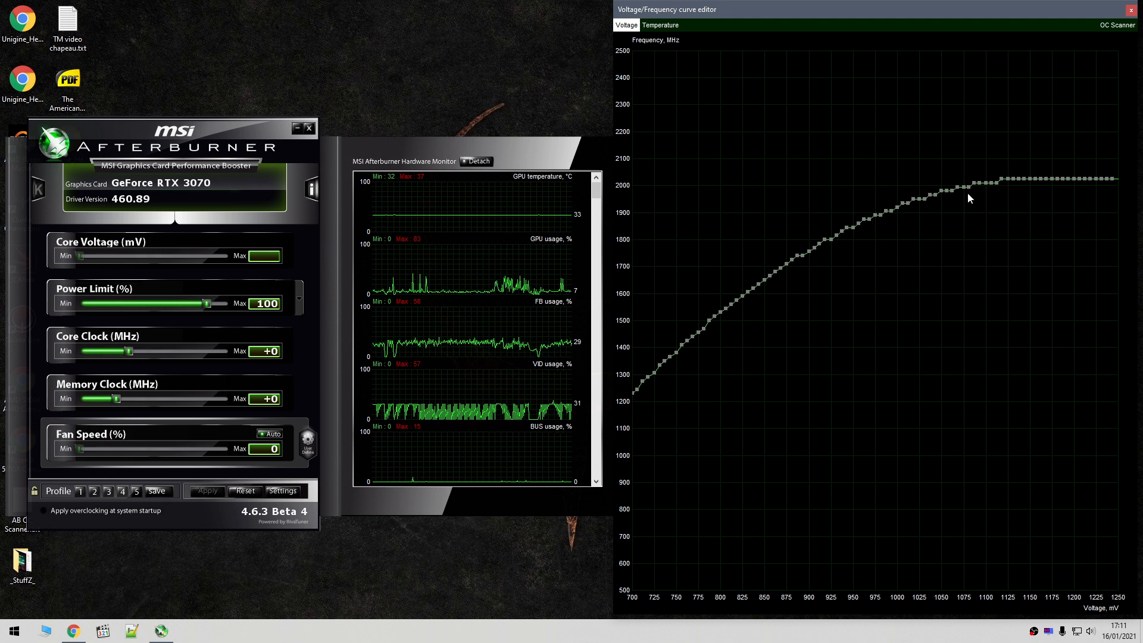
Inspect the voltage and frequency of stock curve points from 950 mV up to the start of the flat section.
left_click(1003, 180)
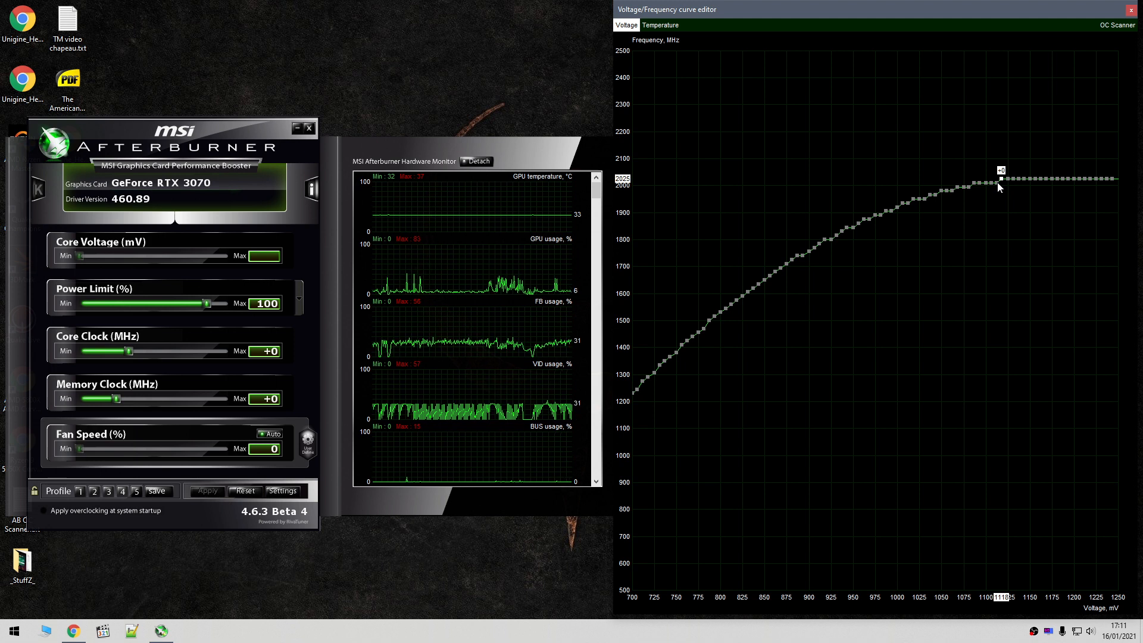
left_click(996, 184)
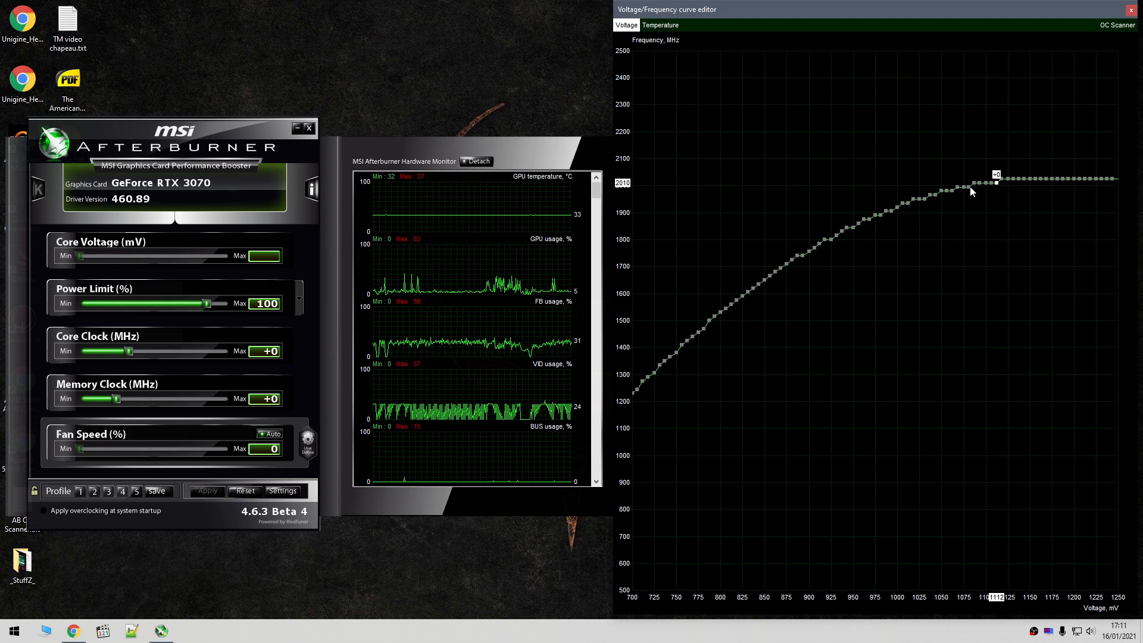
left_click(969, 187)
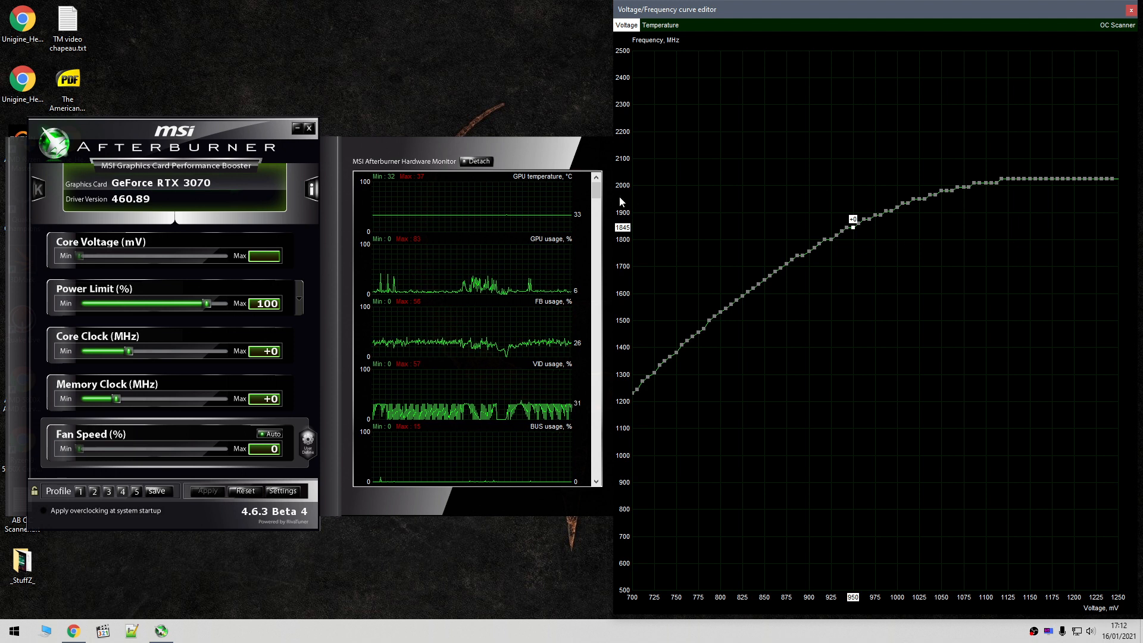
left_click(915, 202)
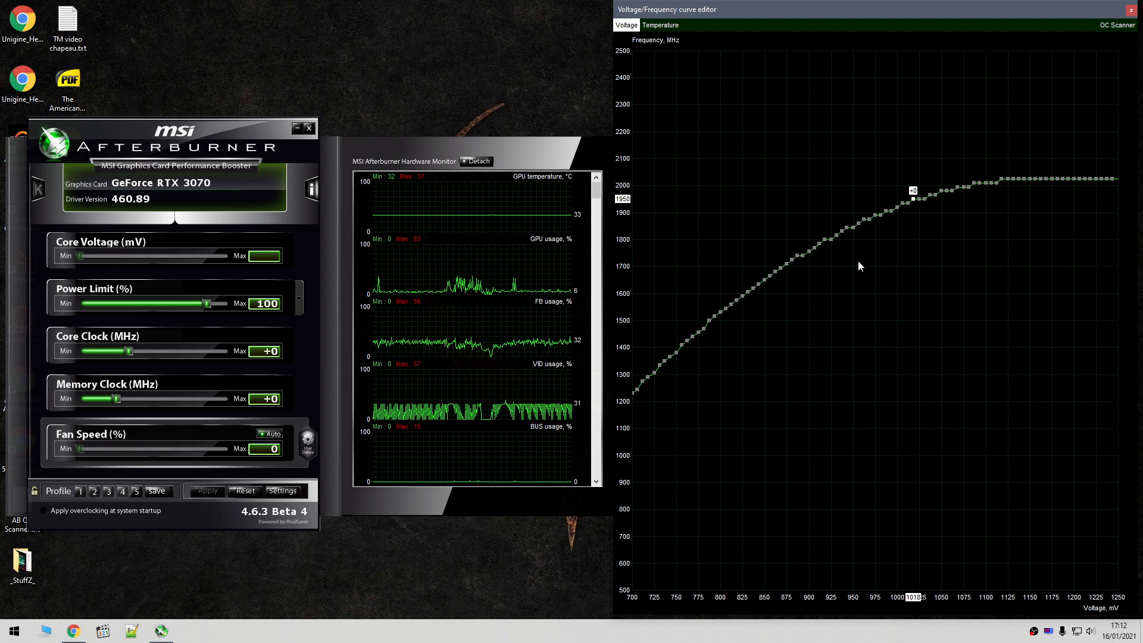
left_click(854, 229)
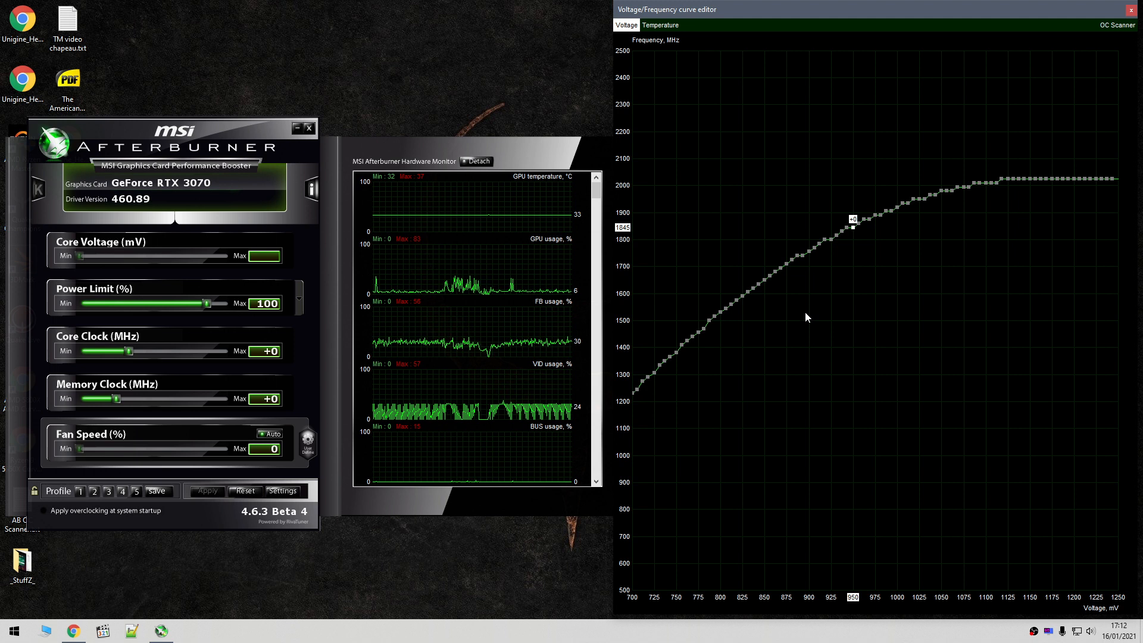
left_click(1003, 181)
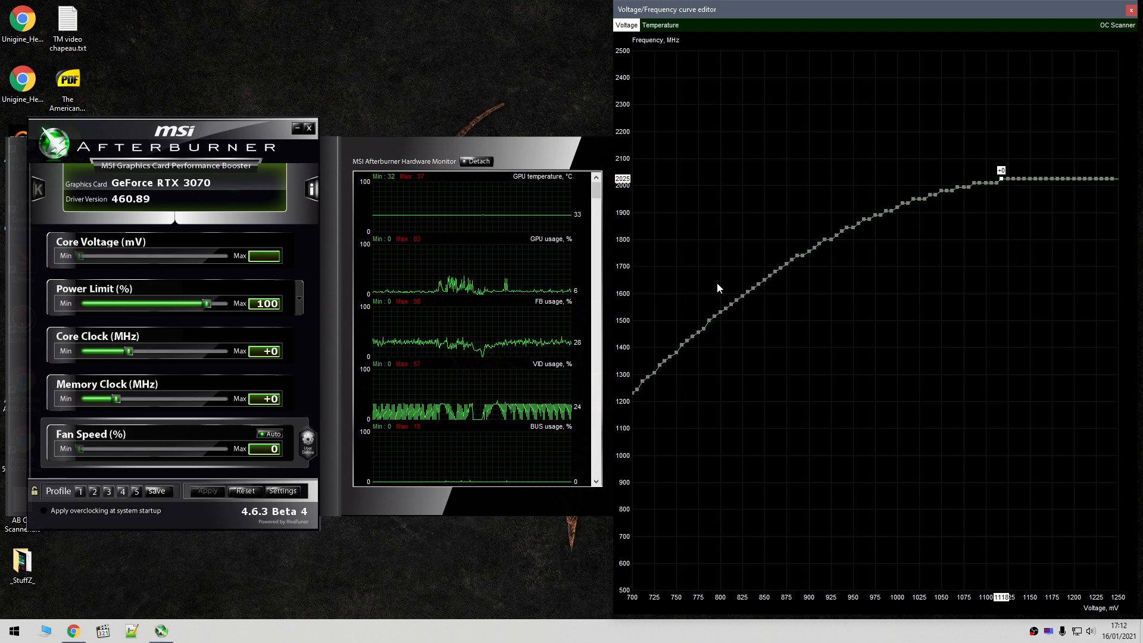
Open Calculator and subtract the 1950 MHz target from the stock maximum of 2025 MHz.
key("super")
type("calcu")
key("Return")
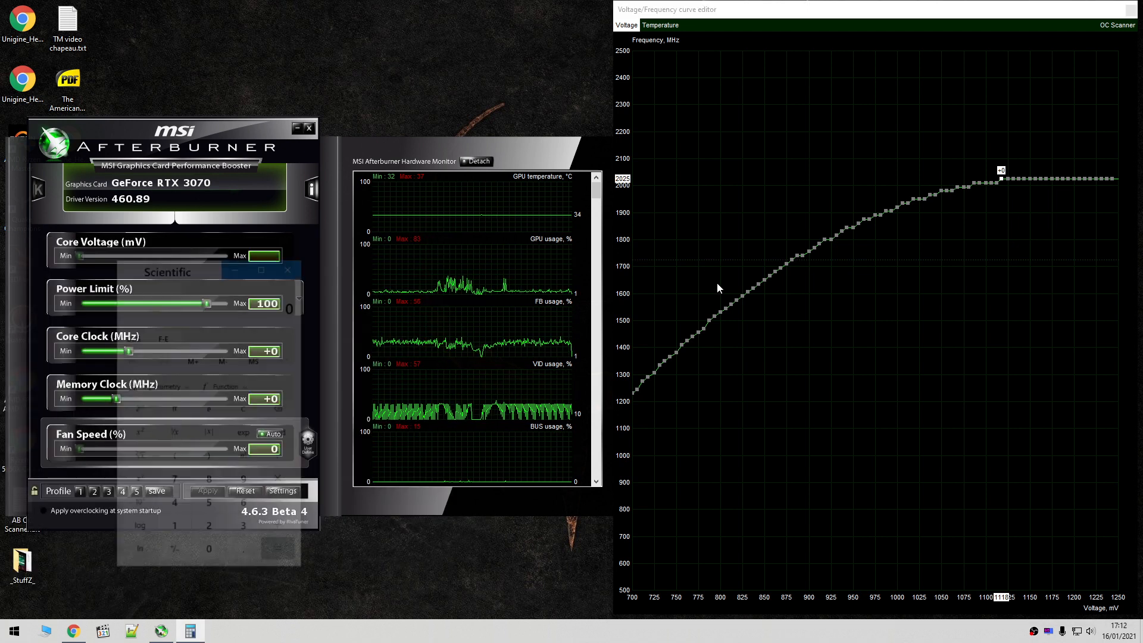
type("2025 - ")
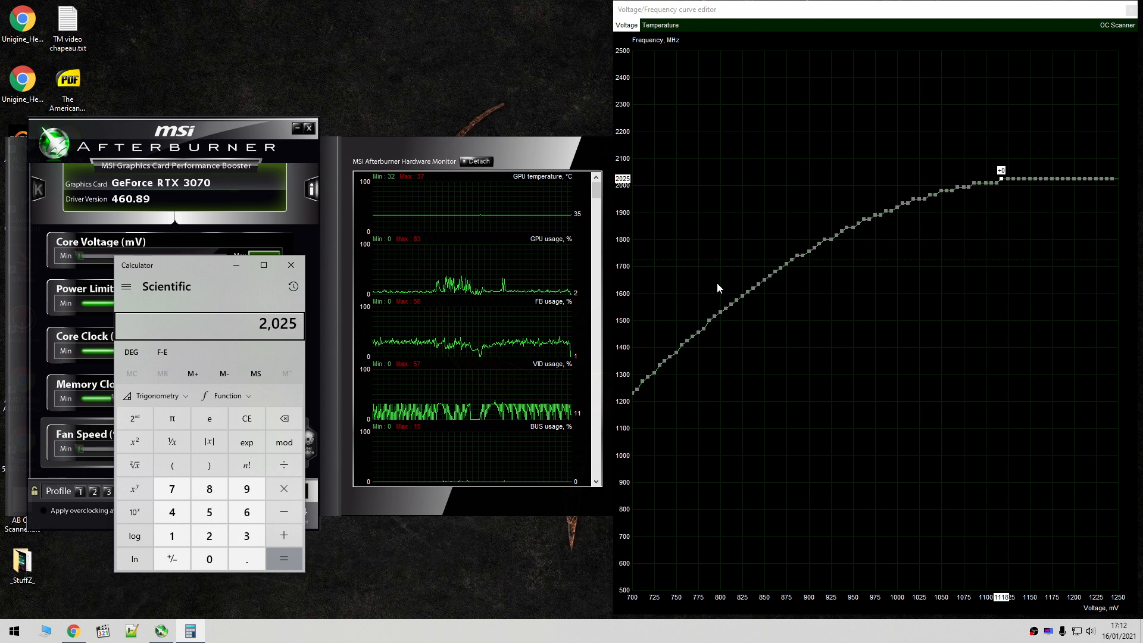
type("1950")
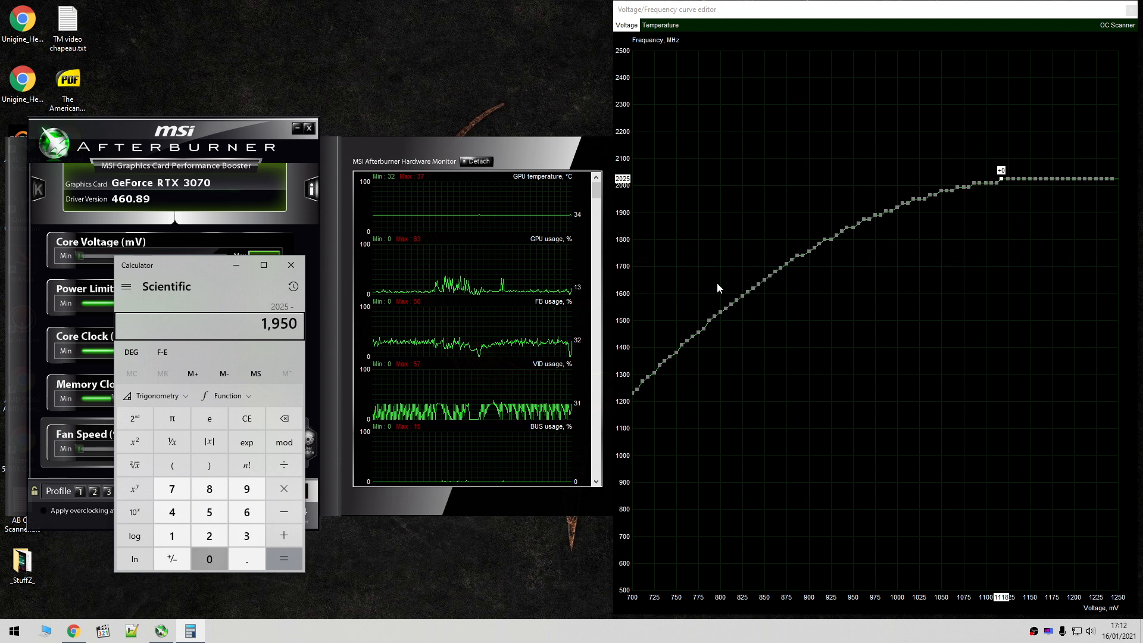
key("Return")
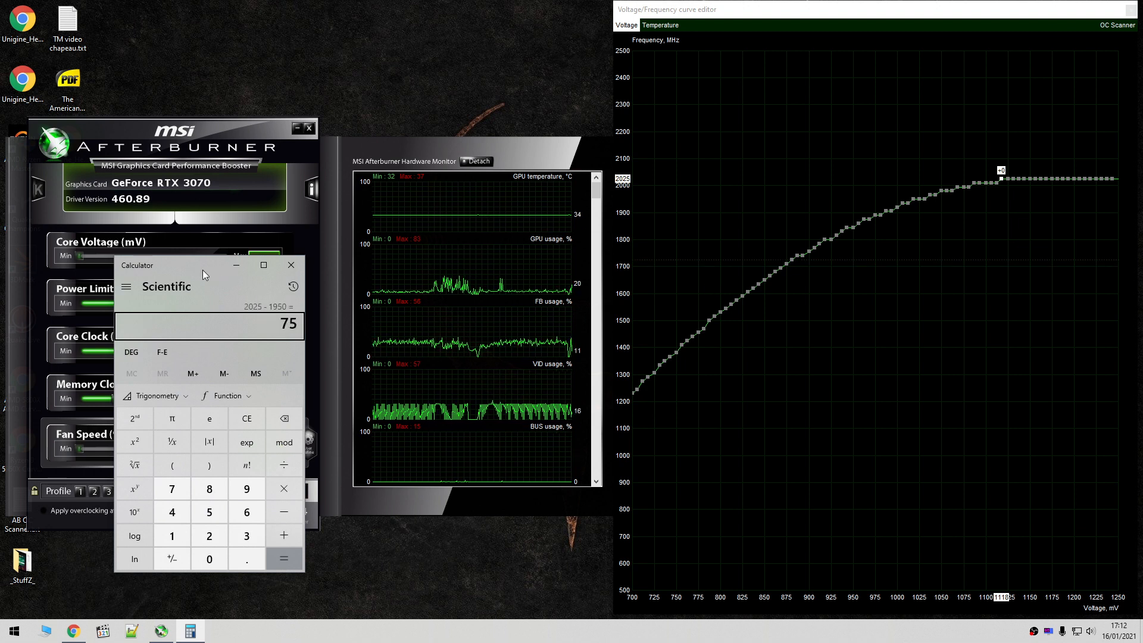
left_click_drag(198, 271, 166, 272)
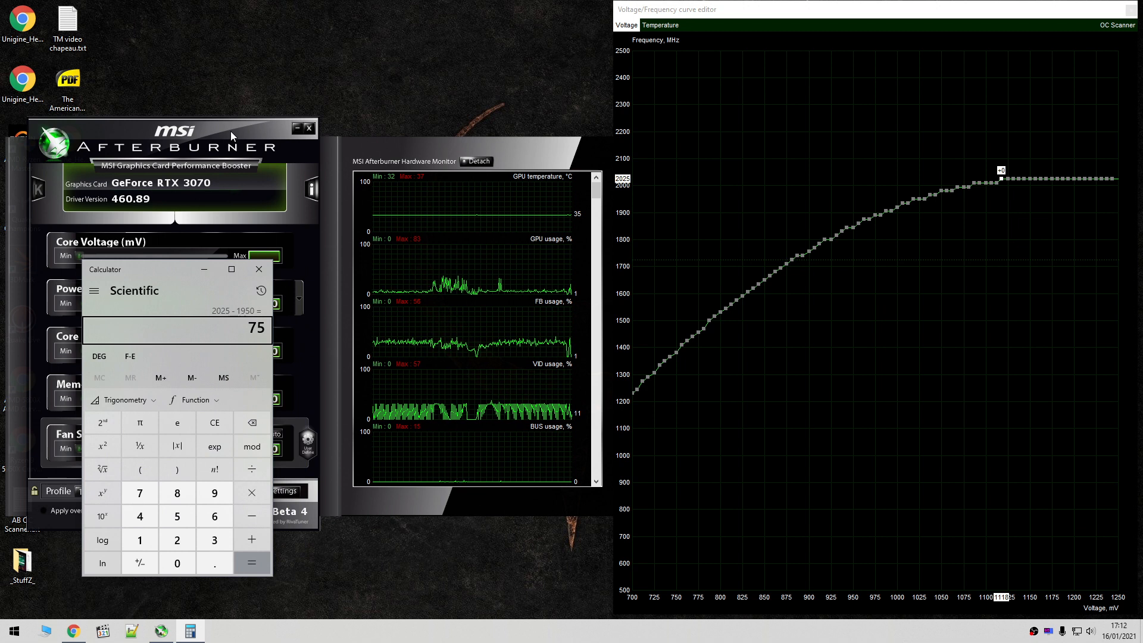
Return to MSI Afterburner and set the core clock offset to -75 MHz.
left_click(232, 136)
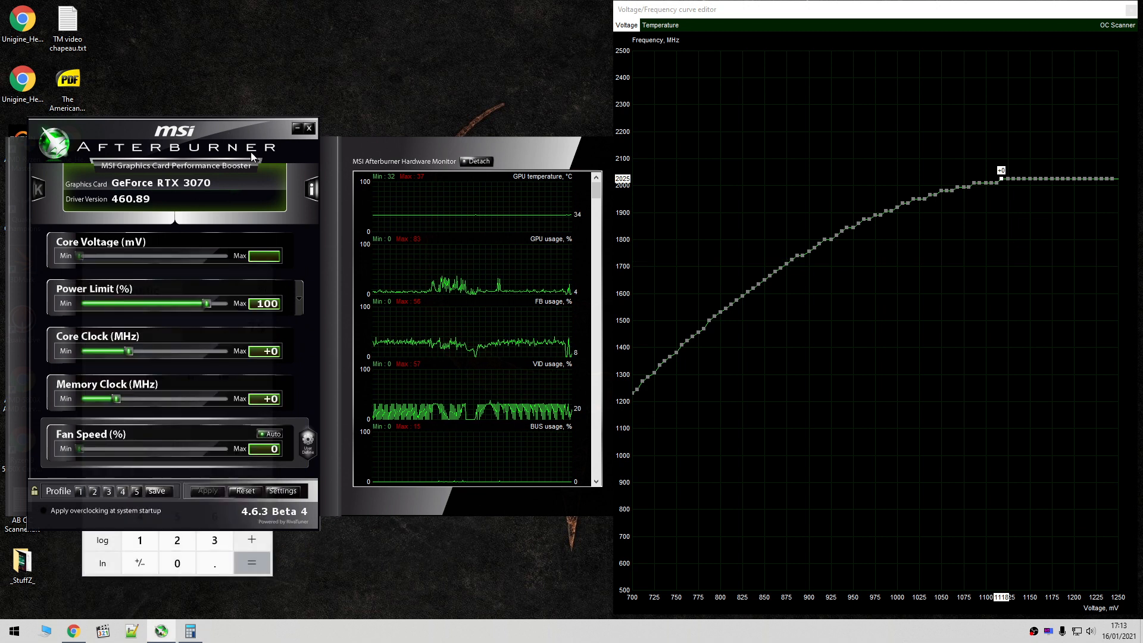
left_click(265, 353)
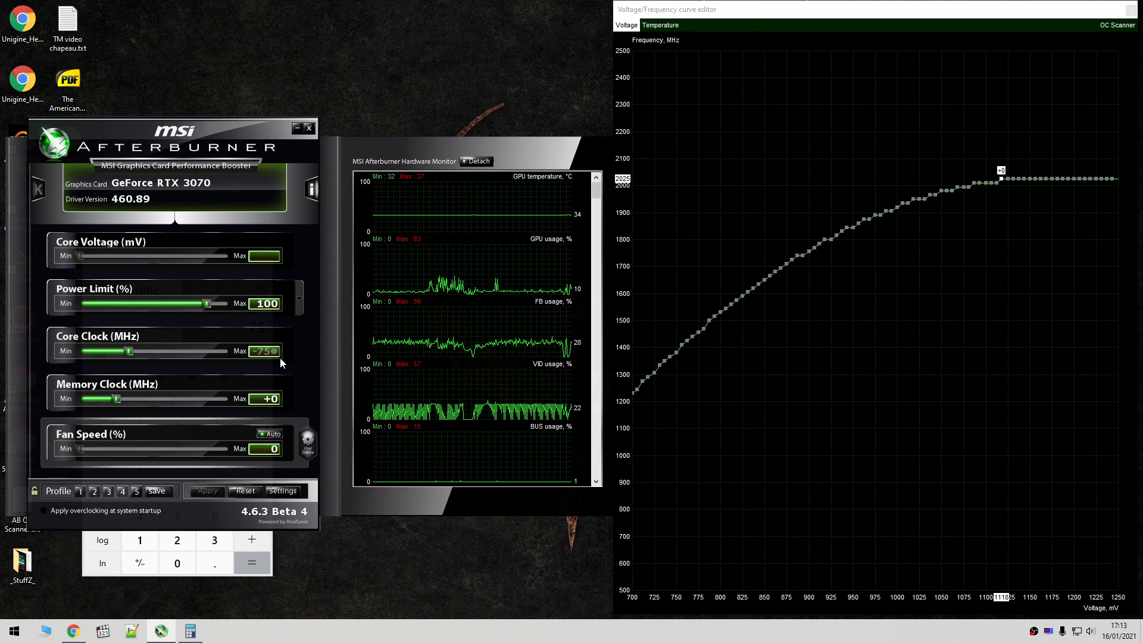
key("Return")
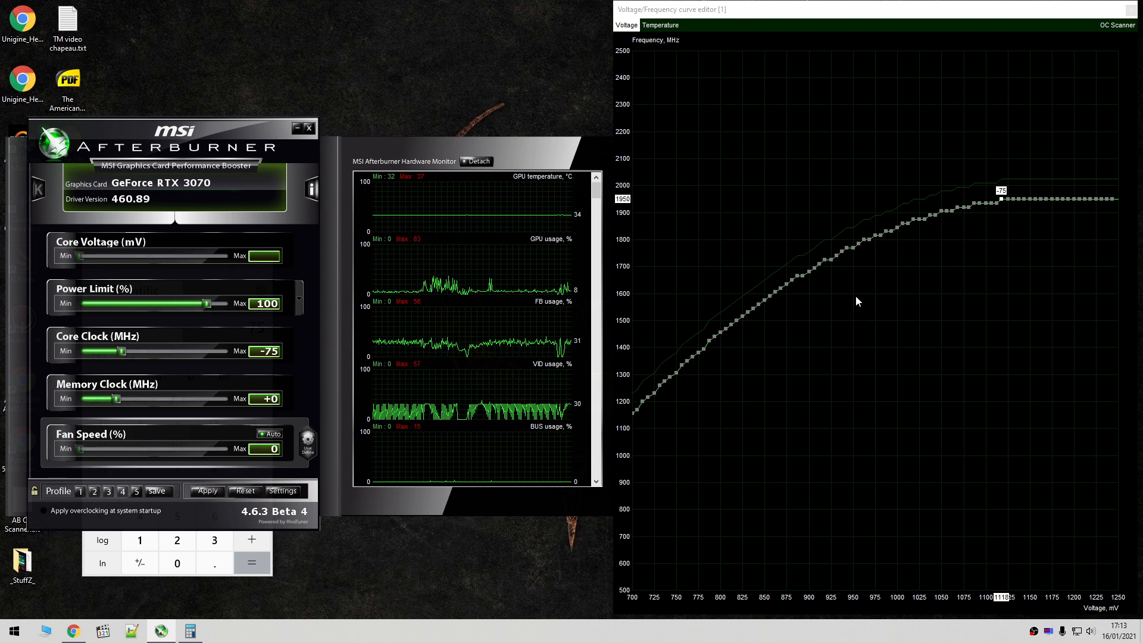
Raise the 950 mV point of the frequency curve to 1950 MHz and apply the curve.
left_click(854, 249)
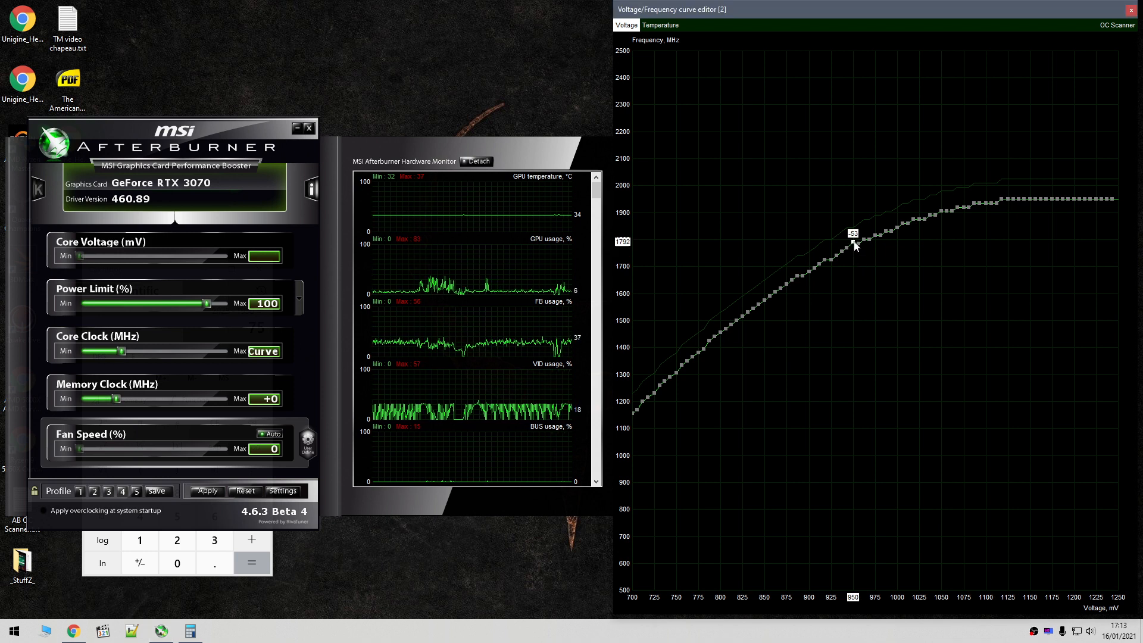
left_click_drag(854, 250, 854, 201)
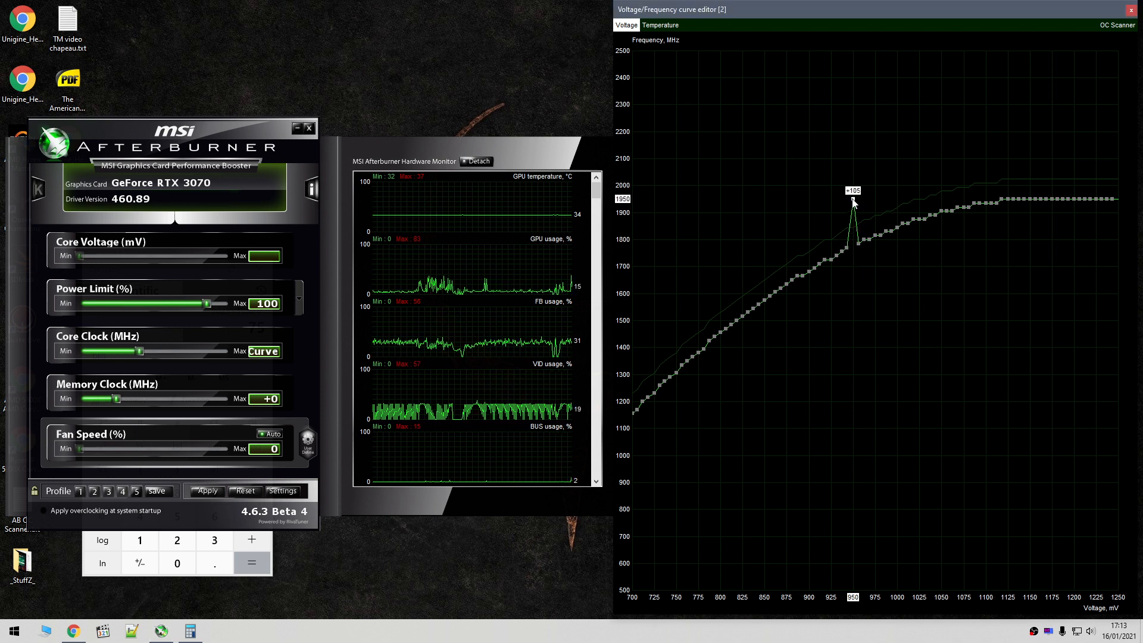
key("Down")
key("Down")
key("Down")
key("Down")
key("Down")
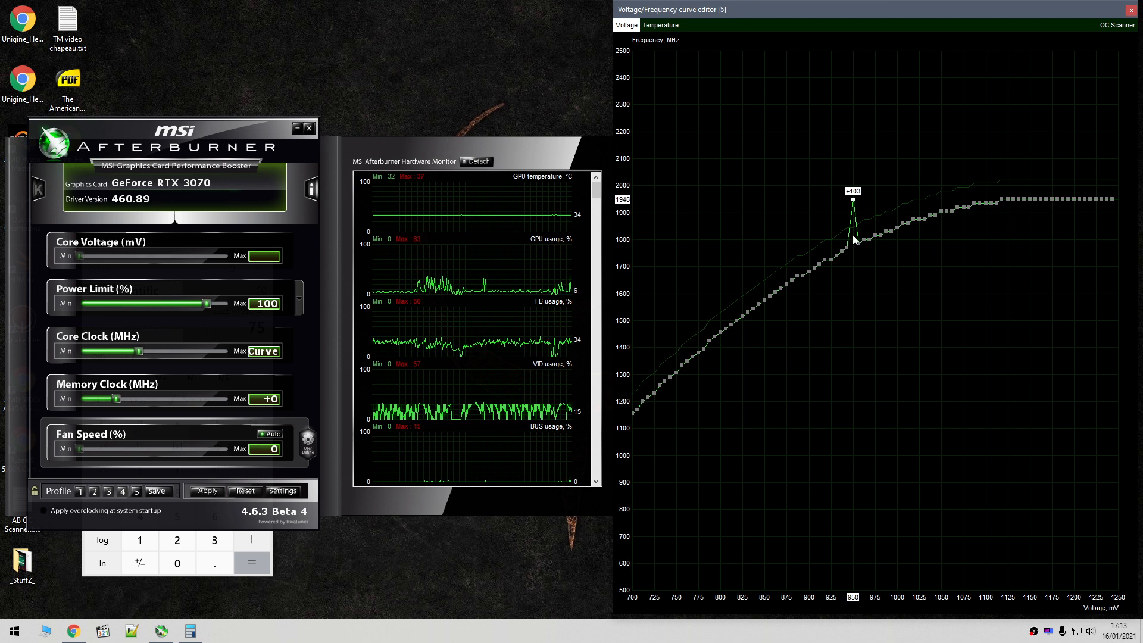
key("Up")
key("Up")
key("Up")
key("Up")
key("Up")
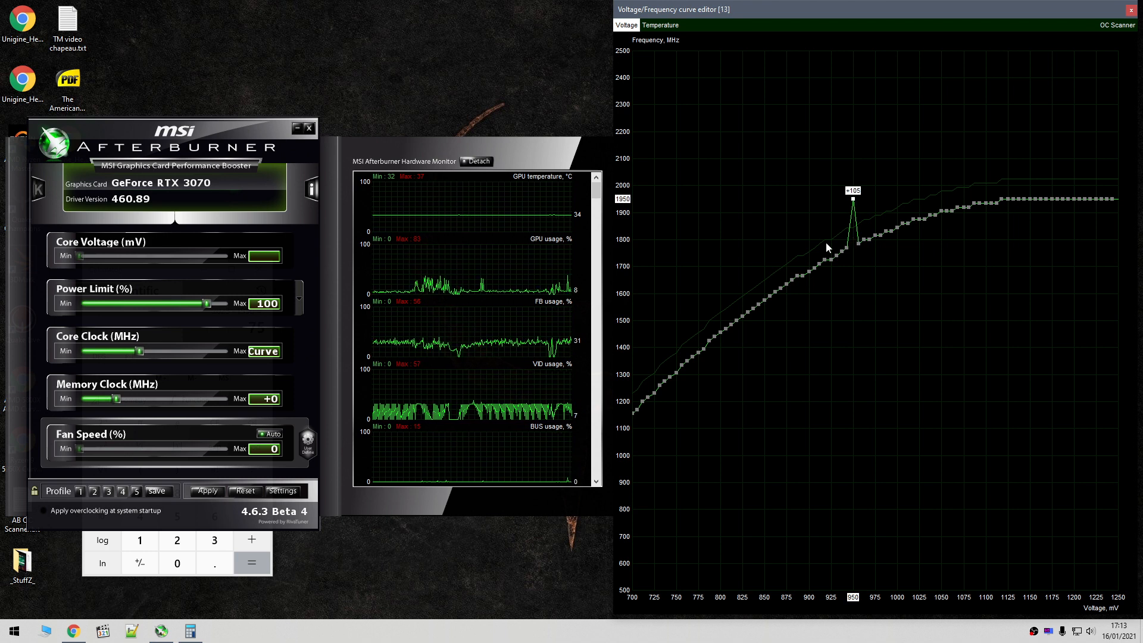
left_click(208, 491)
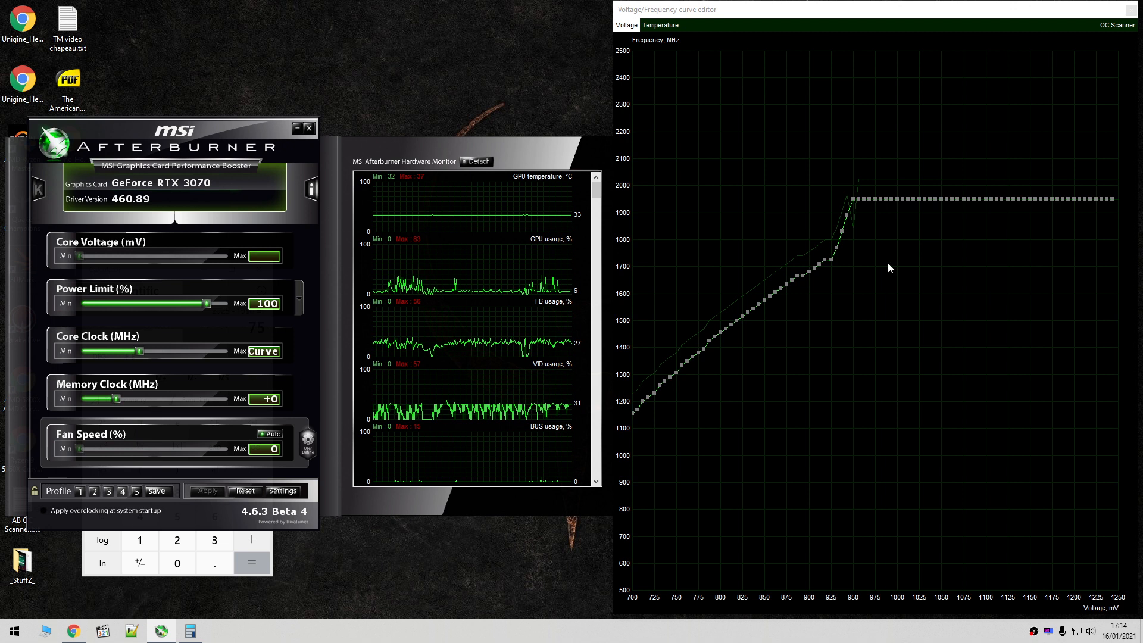
Inspect the applied curve's points just below and at 950 mV and at its high-voltage end.
left_click(854, 200)
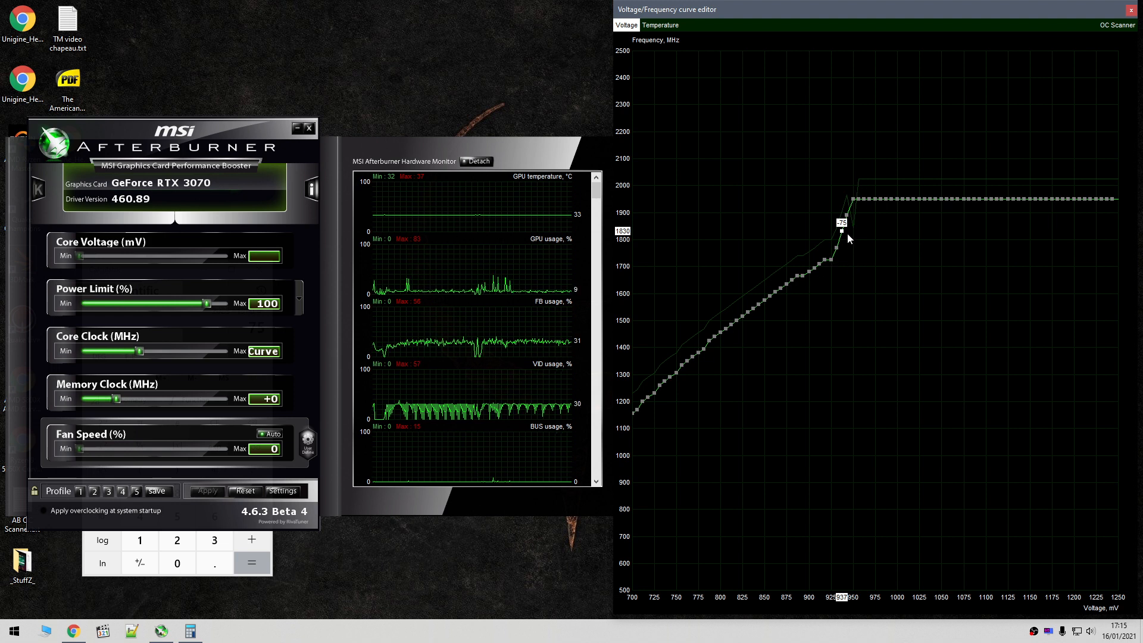
left_click(1112, 199)
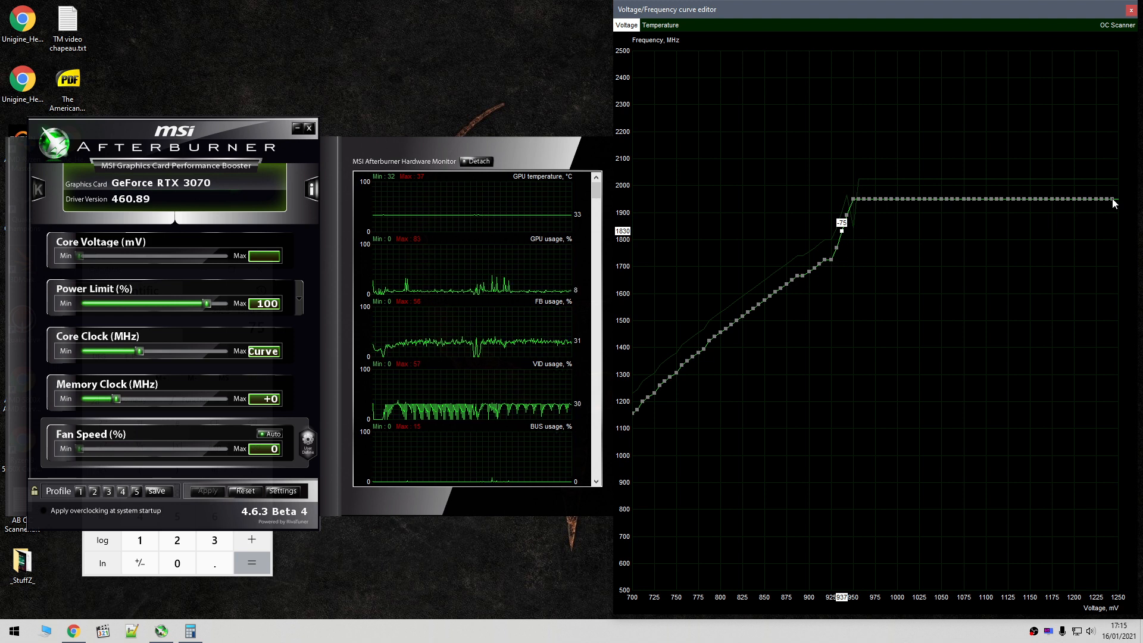
left_click(853, 200)
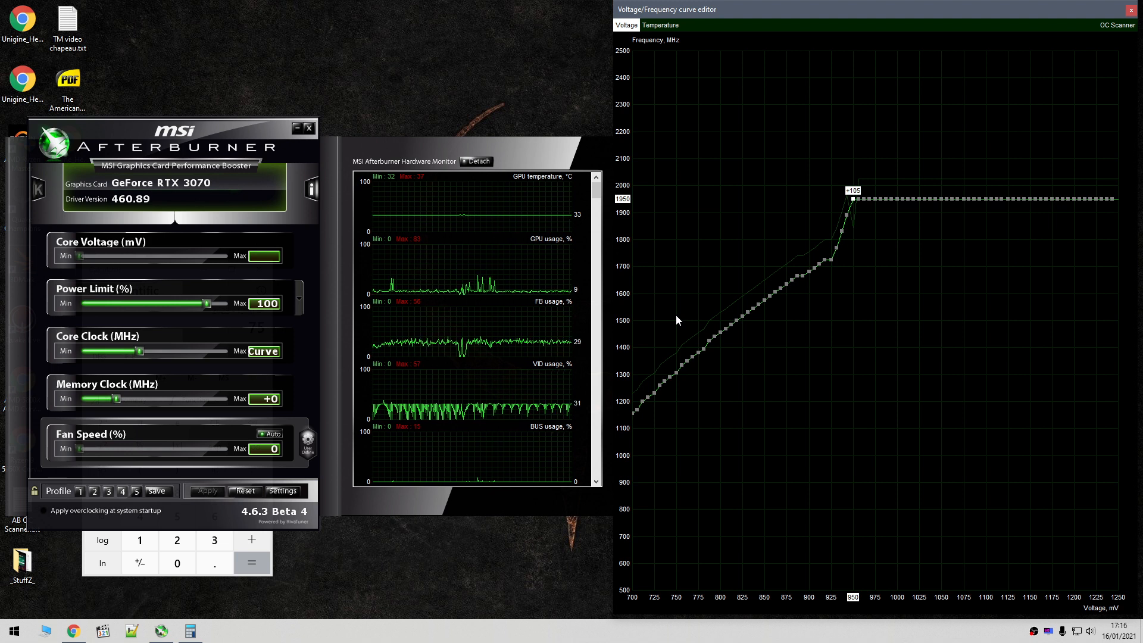
left_click(847, 214)
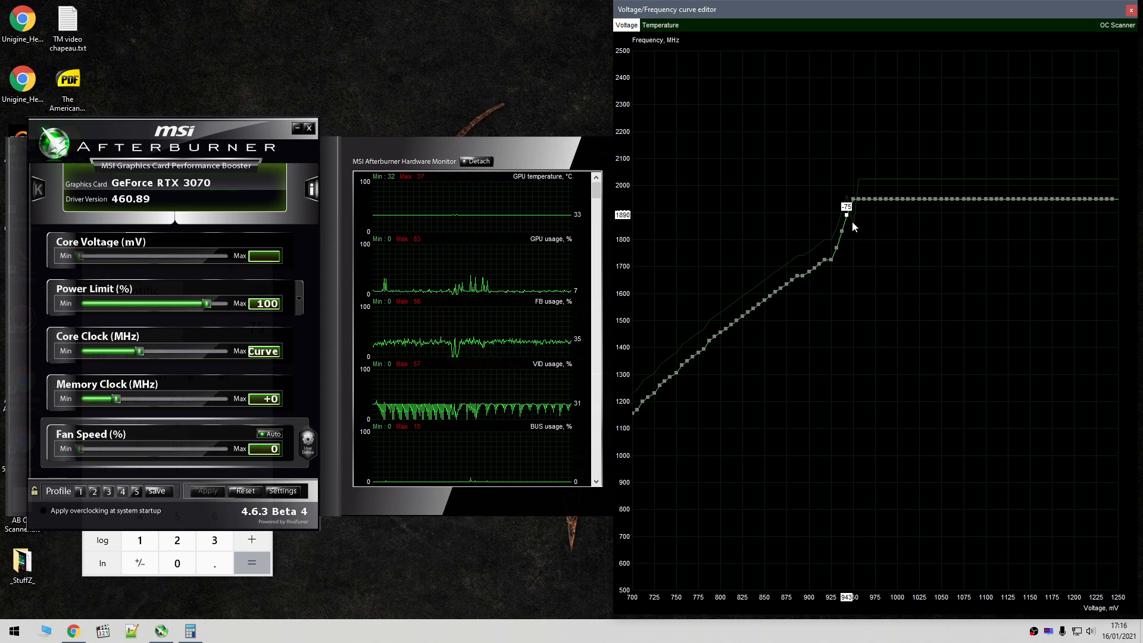
left_click(1114, 200)
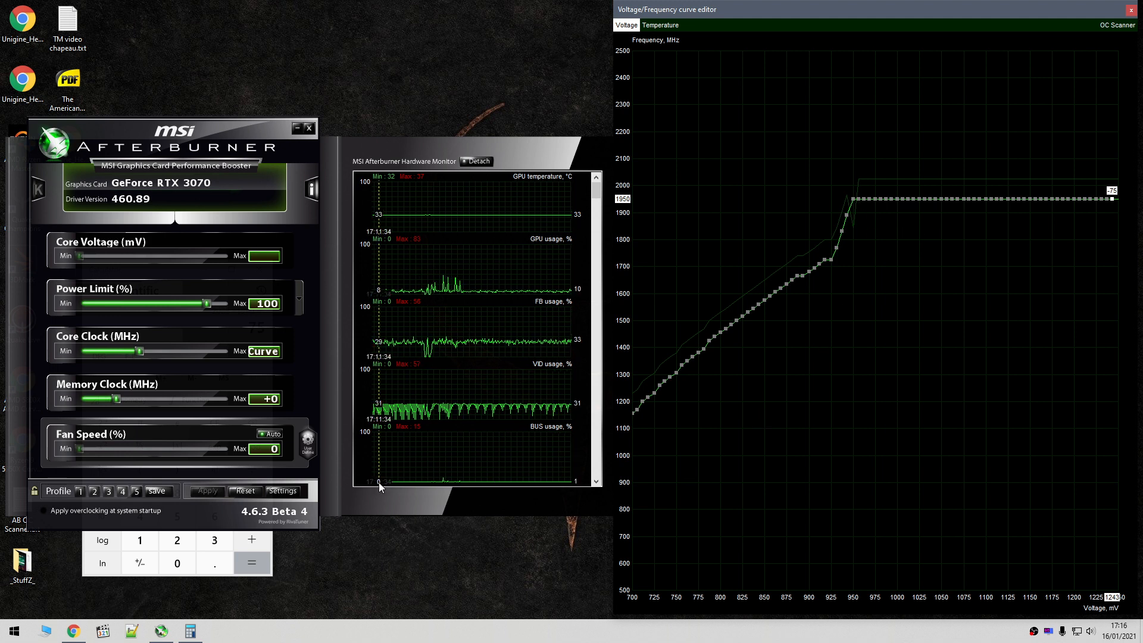
Reset the graphics card to its default curve, then check its maximum frequency point and the subtraction in Calculator.
left_click(245, 491)
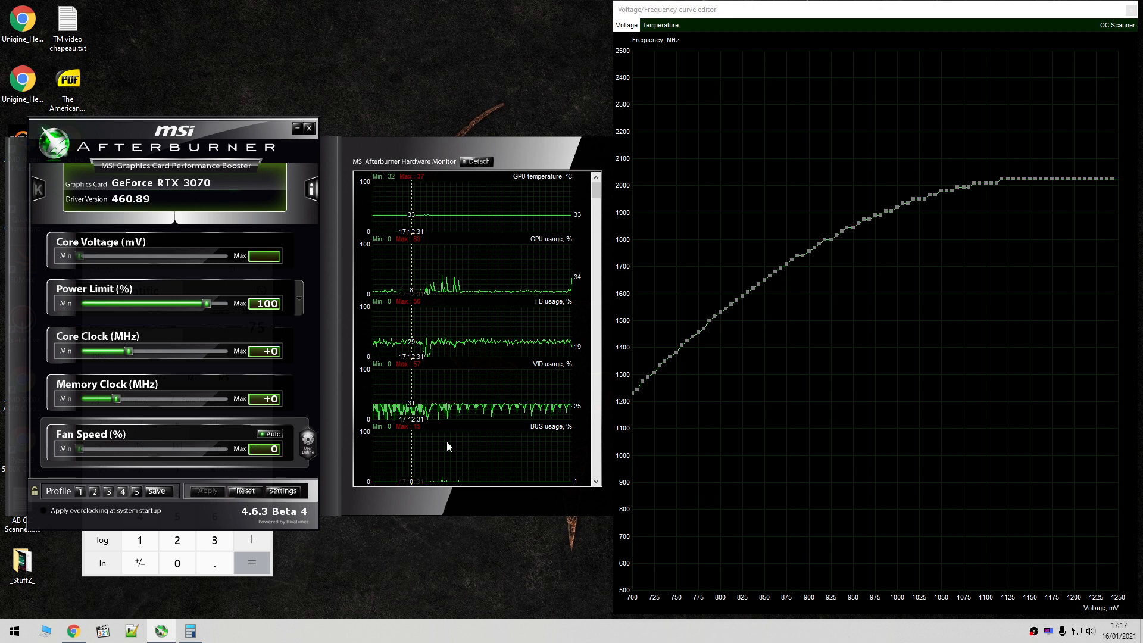
left_click(1002, 180)
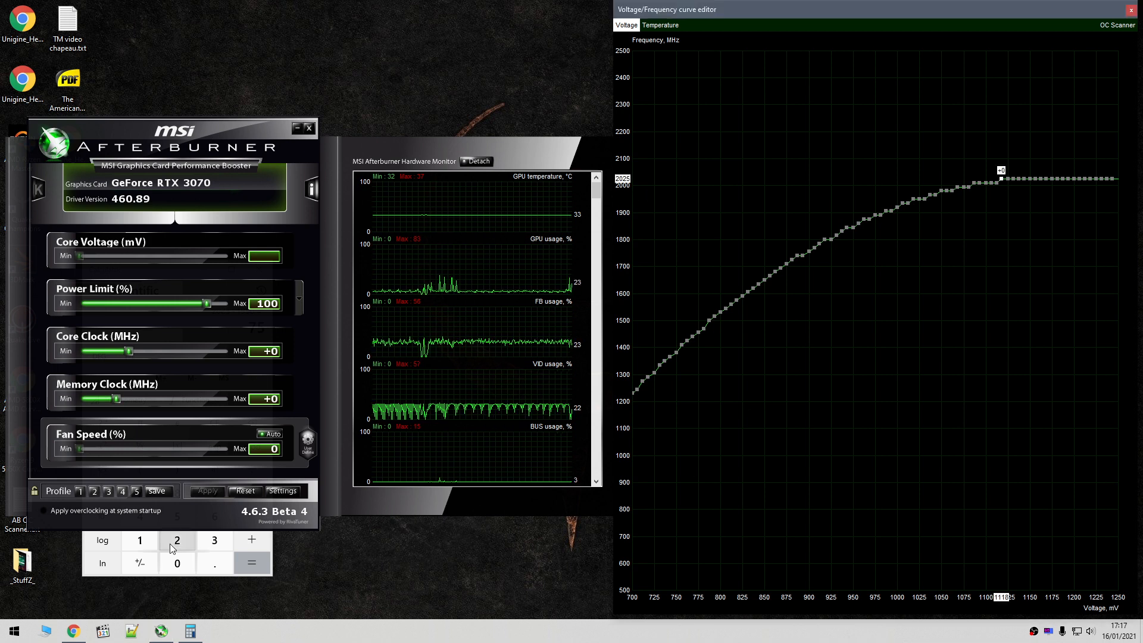
left_click(87, 576)
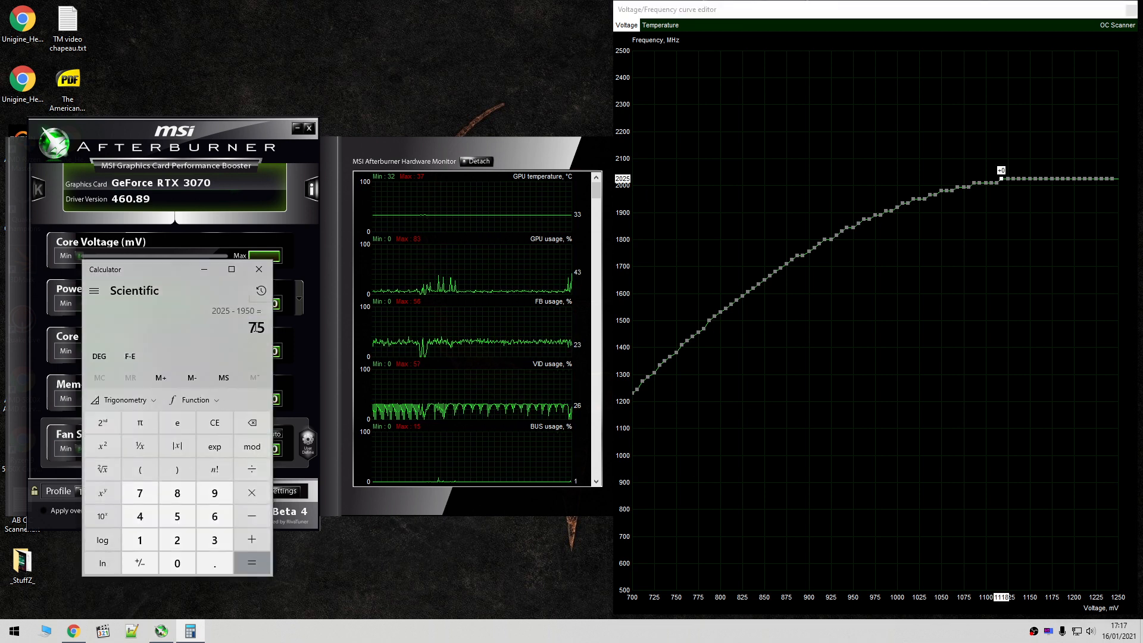
Switch back to MSI Afterburner and lower the core clock by 75 MHz with an offset of -75.
left_click(248, 130)
left_click(271, 353)
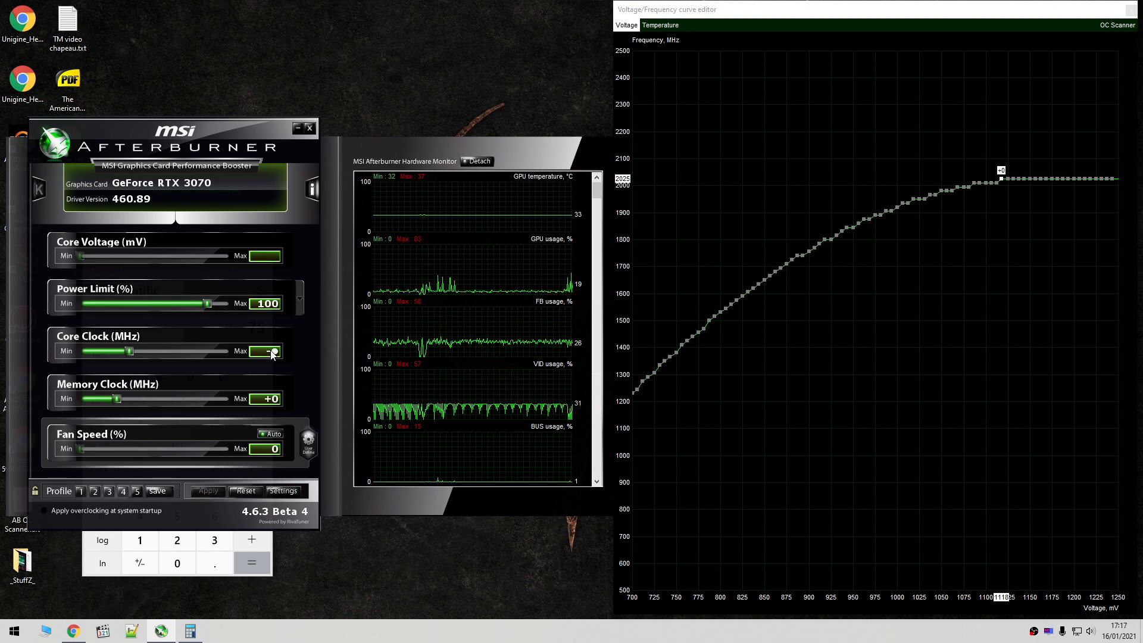
type("-75")
key("Return")
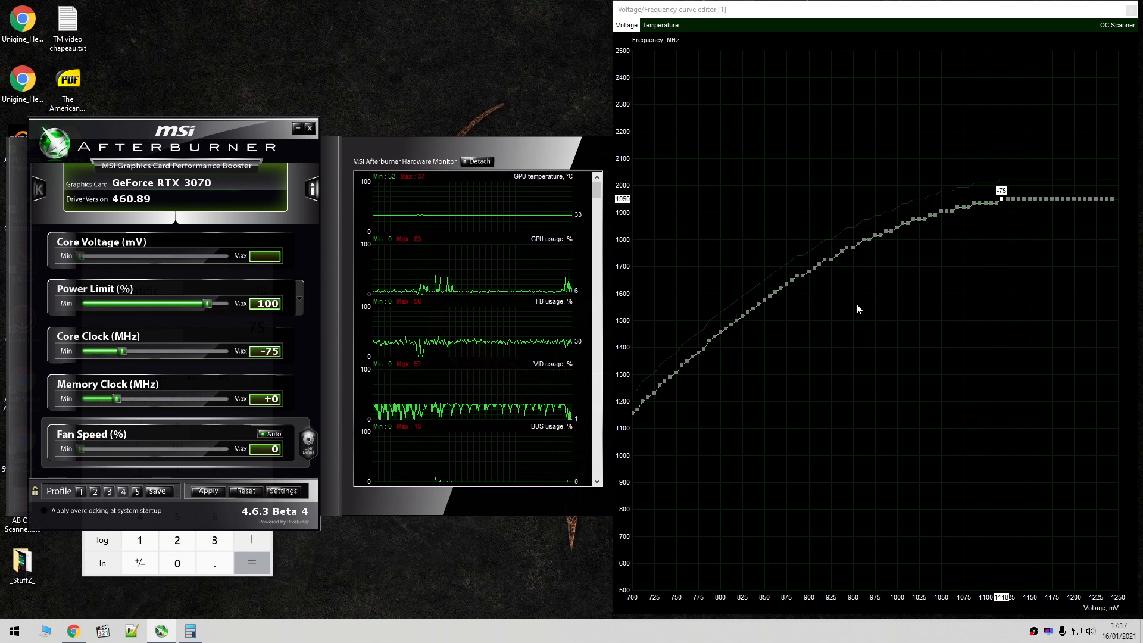
Raise the lowered curve's 950 mV point to about 1949 MHz and apply the undervolt.
left_click_drag(853, 248, 853, 199)
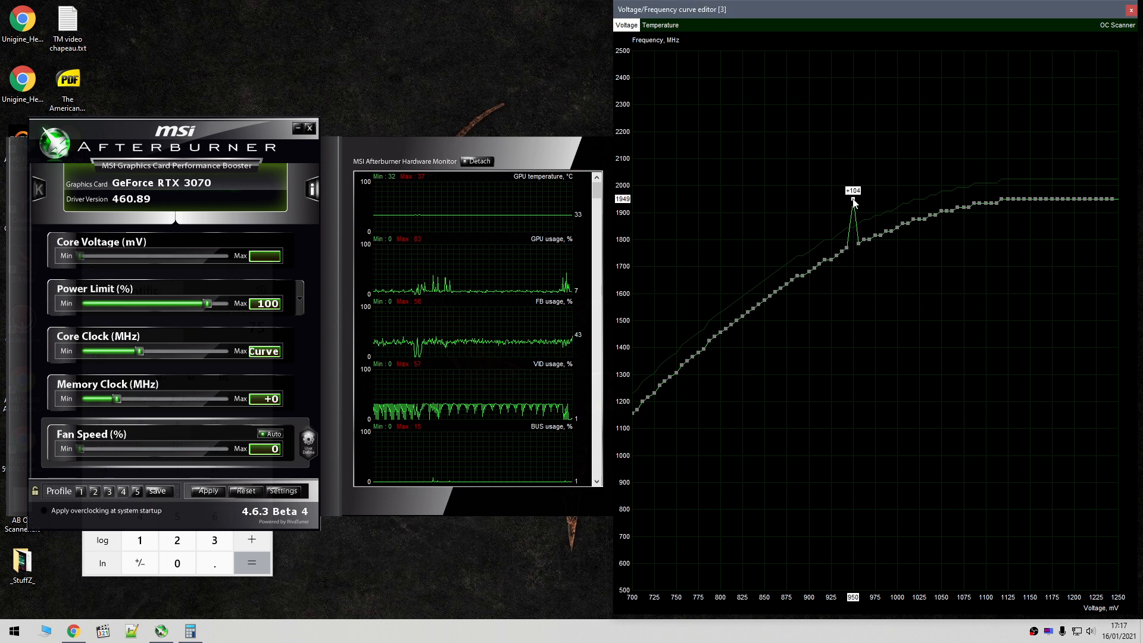
left_click(213, 490)
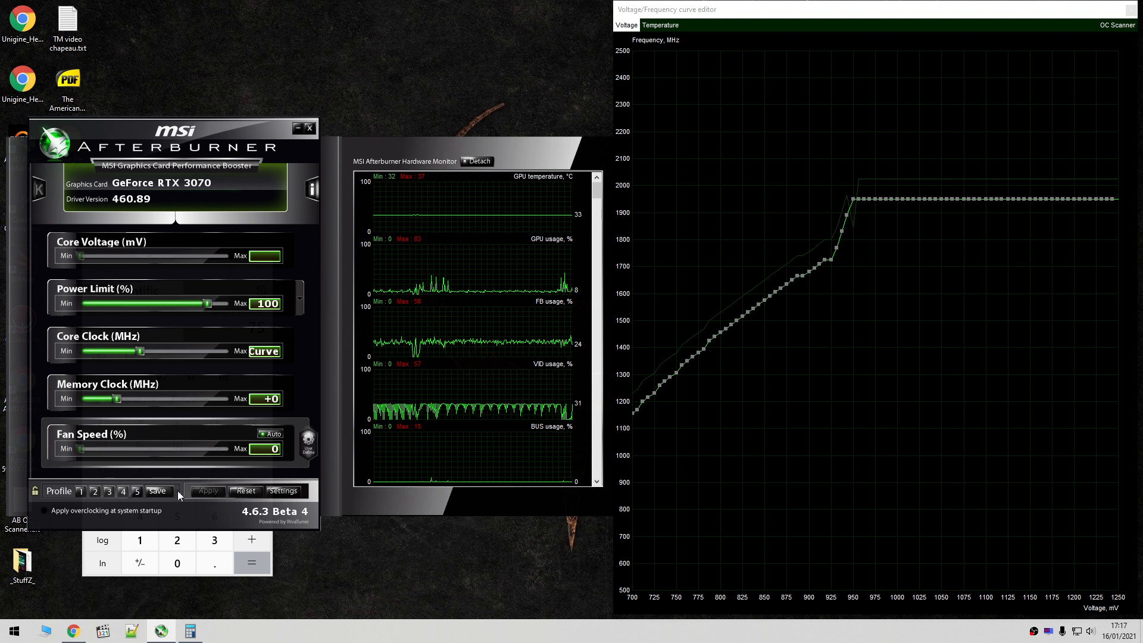